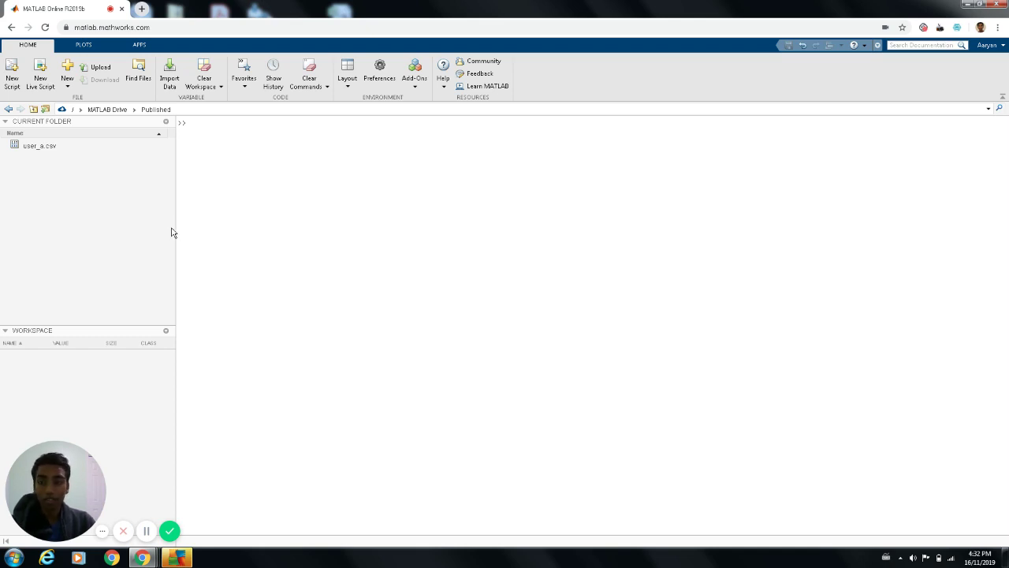
# Open the user_a.csv file from the current folder for data import.
pyautogui.rightClick(38, 148)
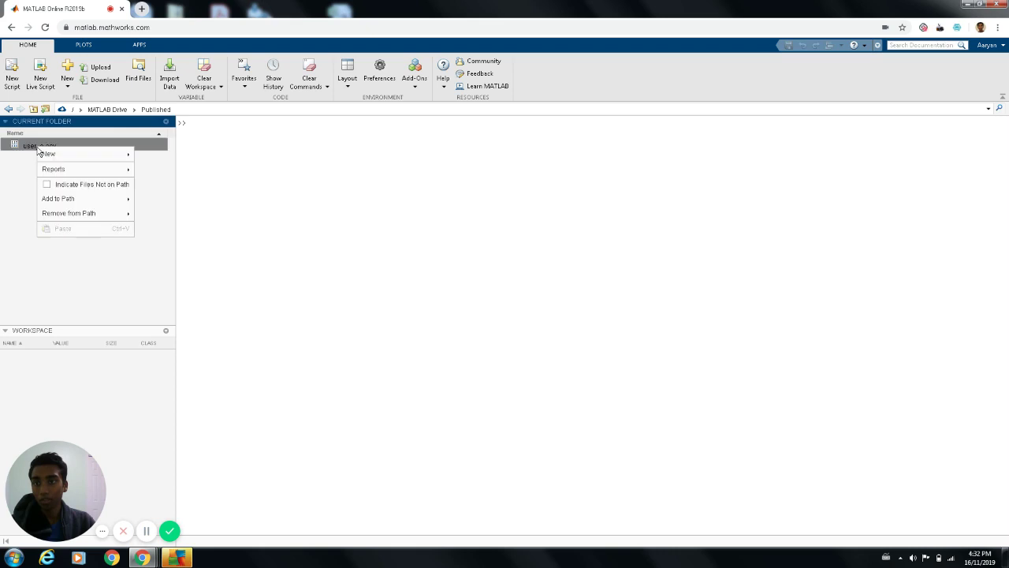
pyautogui.moveTo(76, 157)
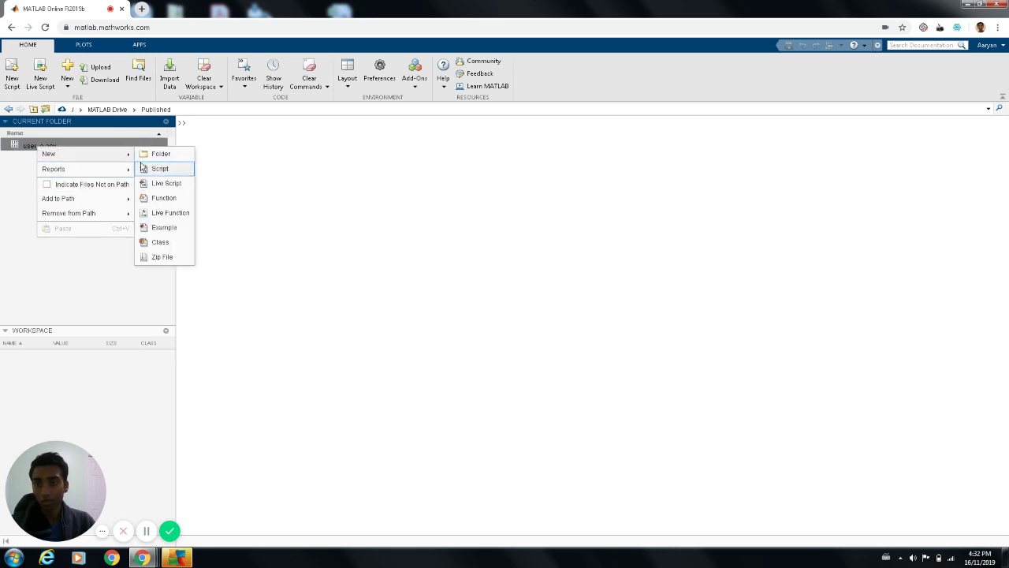
pyautogui.click(45, 149)
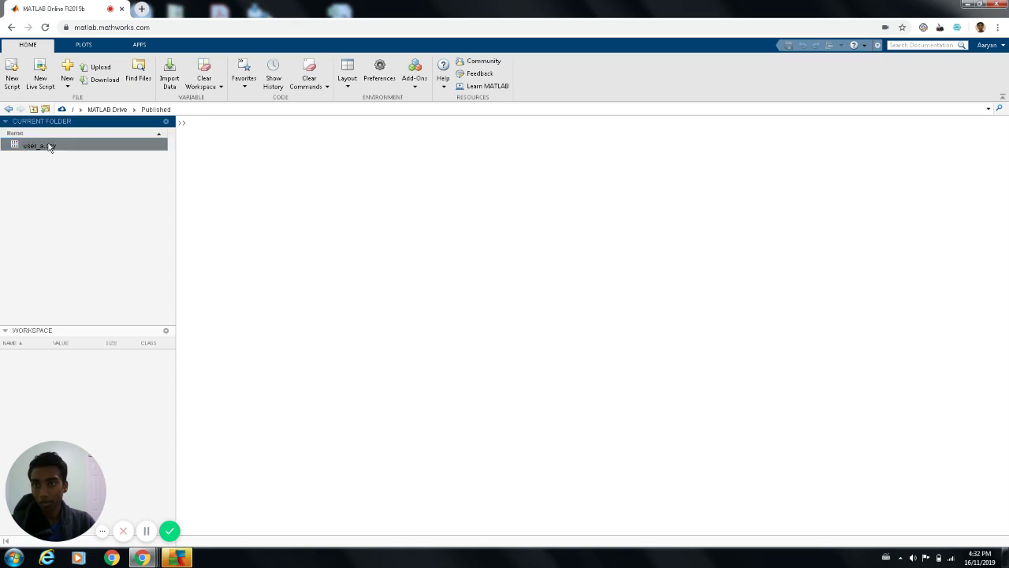
pyautogui.rightClick(51, 148)
pyautogui.click(59, 153)
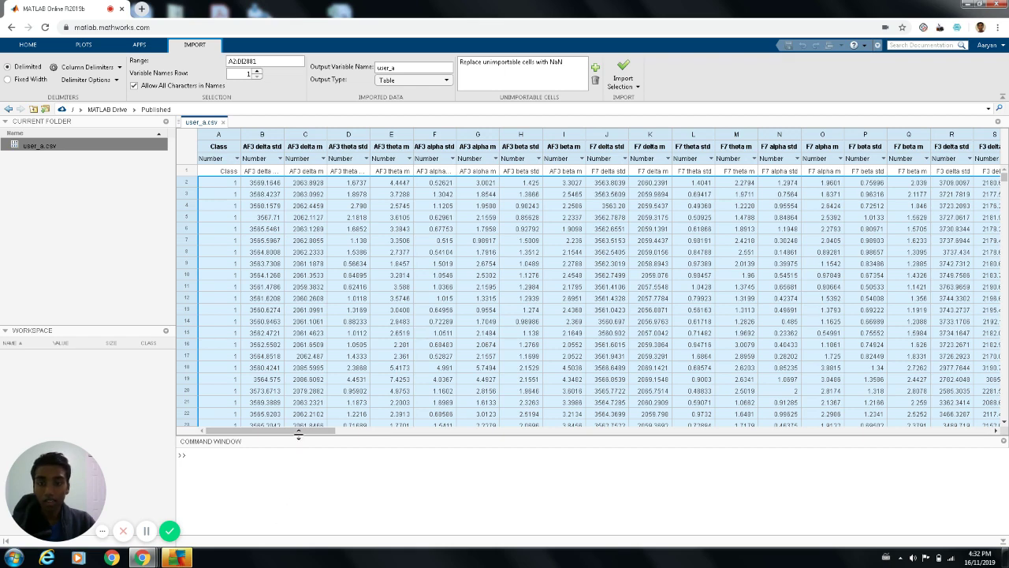
# Look through the columns and rows of the user_a.csv import preview, ending back at the first row and column.
pyautogui.click(407, 430)
pyautogui.click(469, 431)
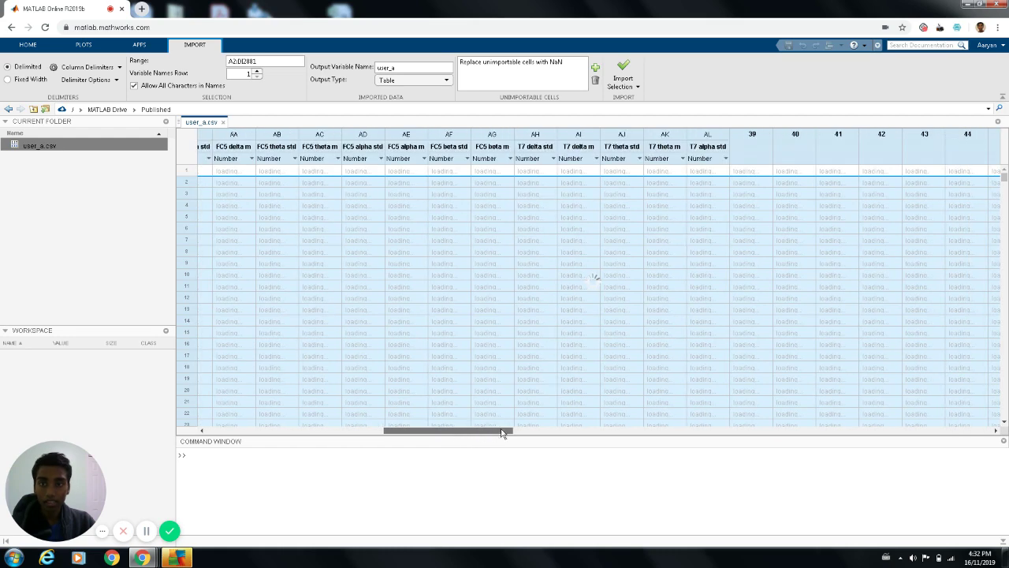
pyautogui.click(535, 430)
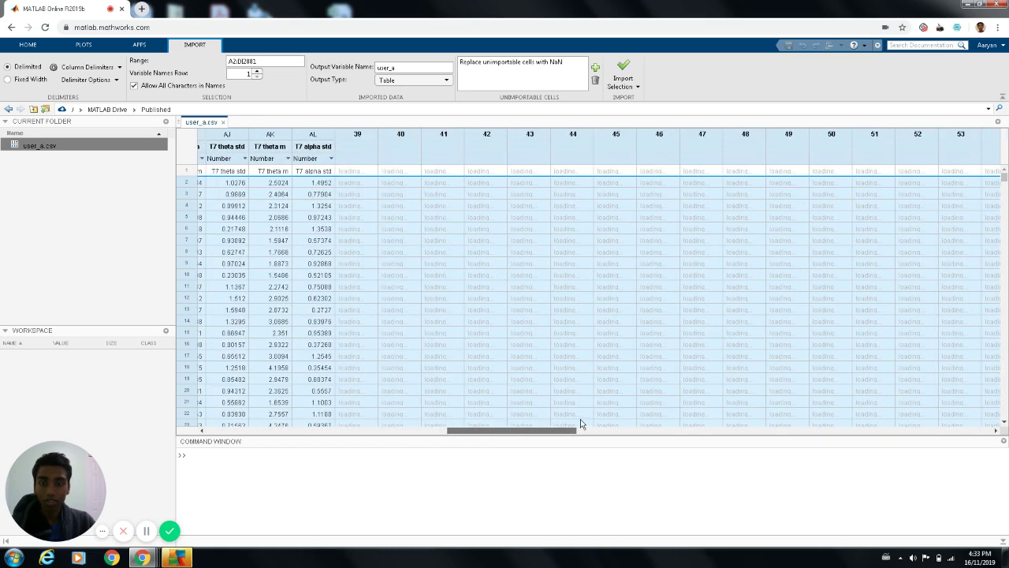
pyautogui.click(581, 426)
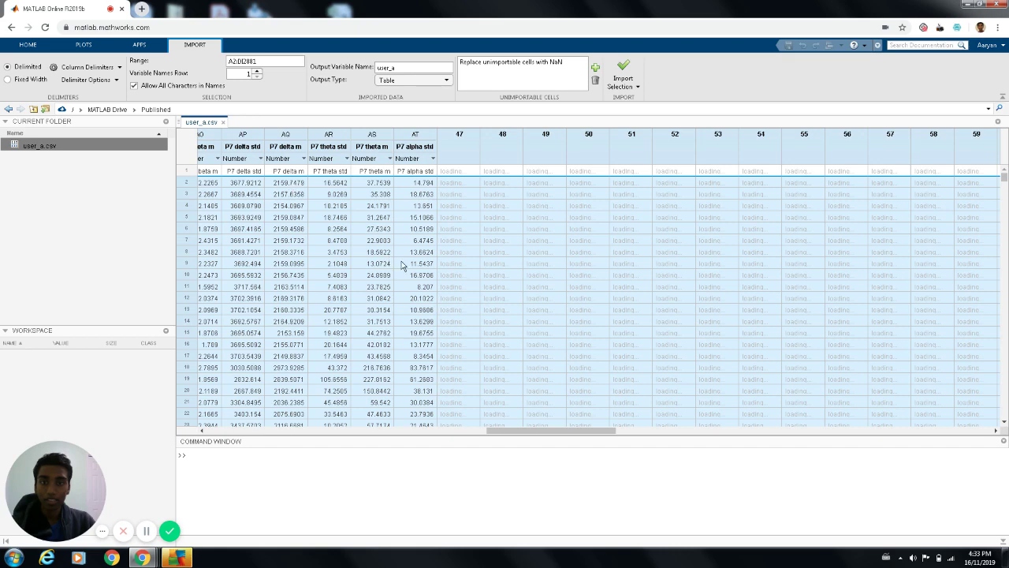
pyautogui.scroll(-2, 402, 268)
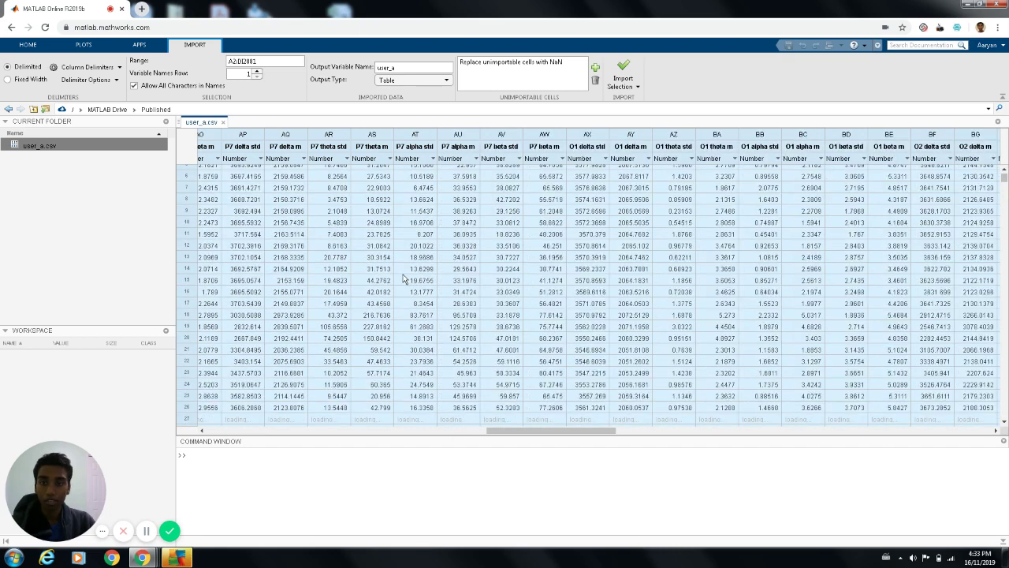
pyautogui.scroll(-3, 403, 277)
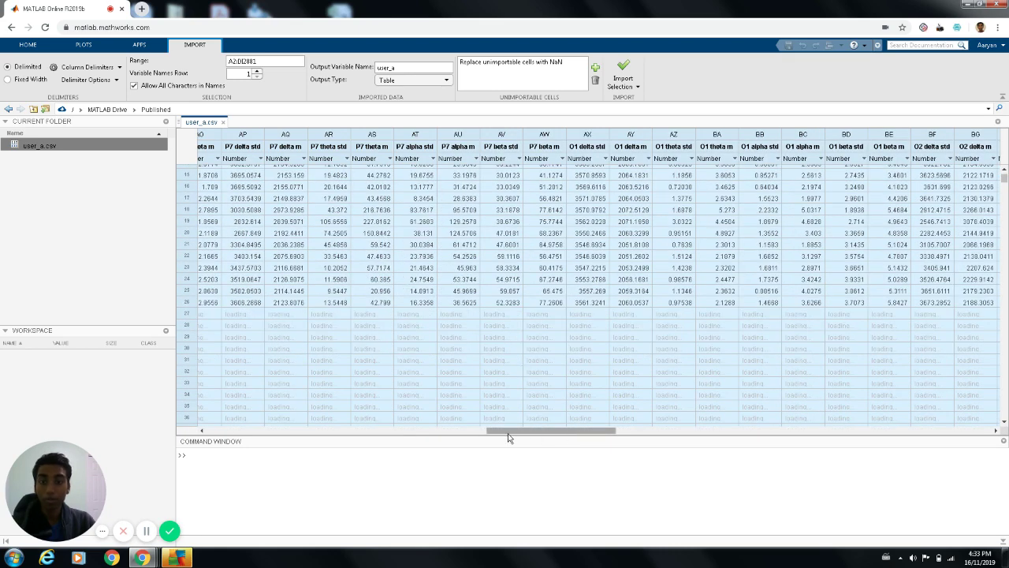
pyautogui.hscroll(-3, 508, 435)
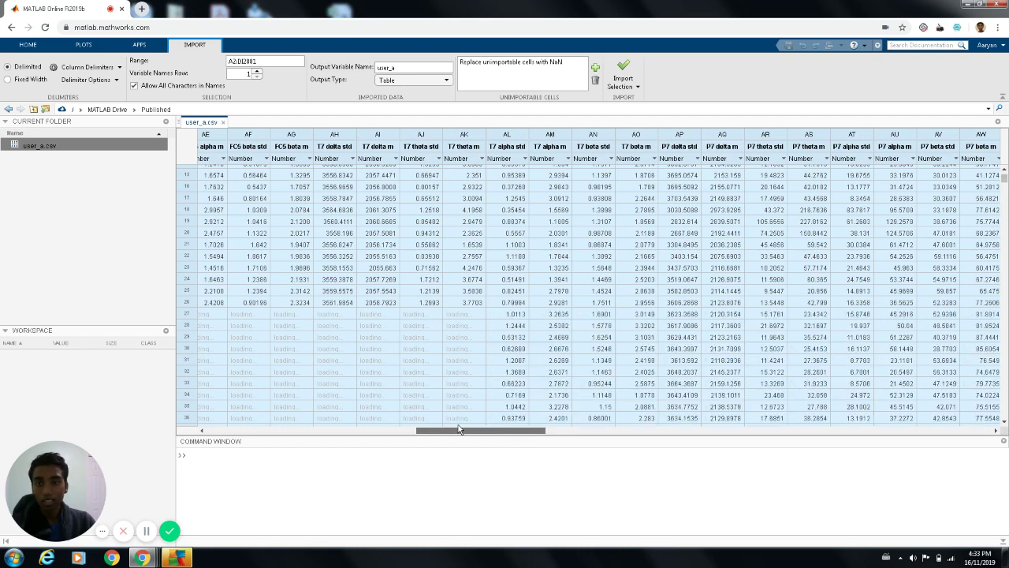
pyautogui.hscroll(-3, 463, 430)
pyautogui.moveTo(361, 422); pyautogui.dragTo(233, 422)
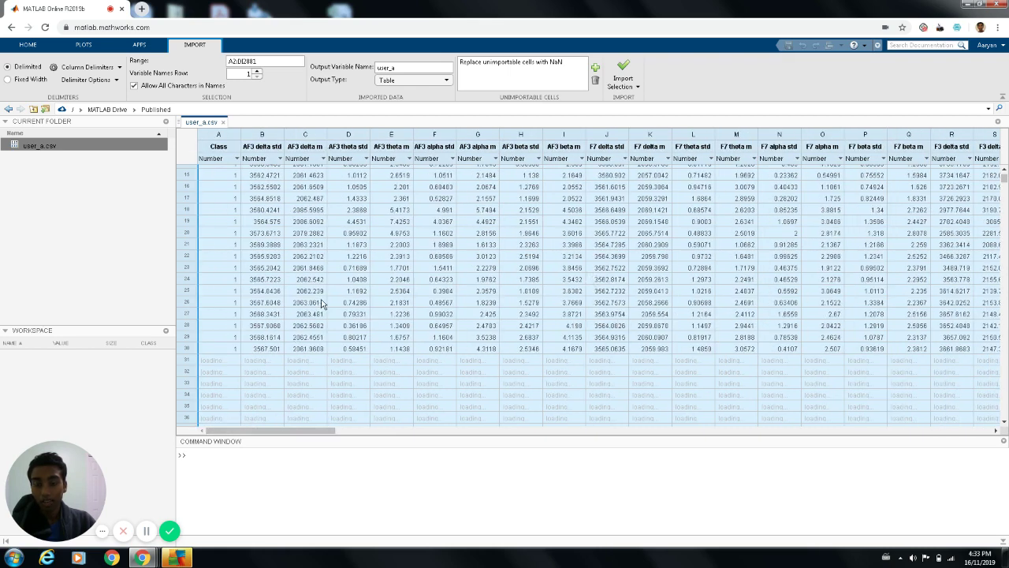
pyautogui.scroll(5, 325, 303)
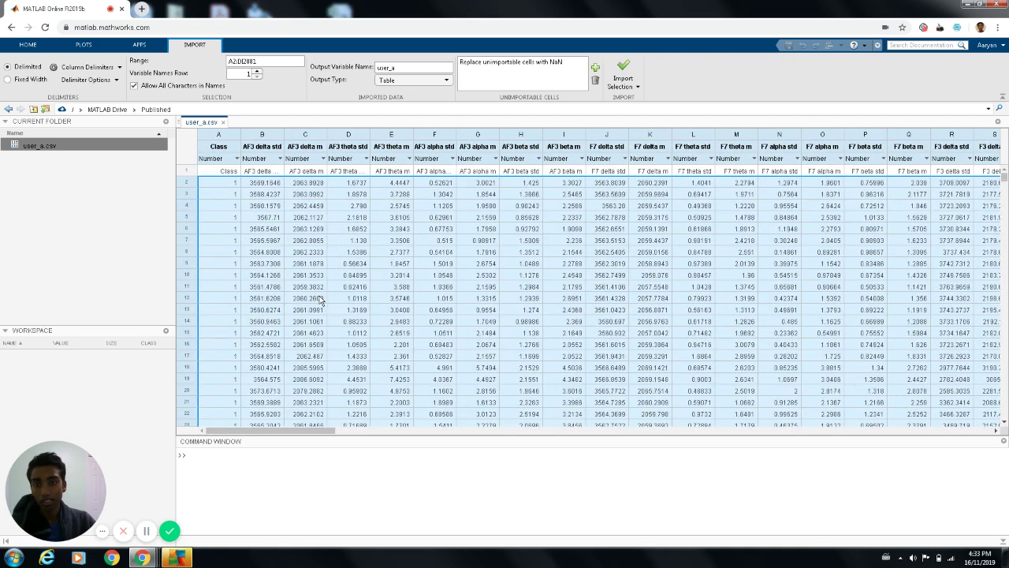
pyautogui.click(238, 160)
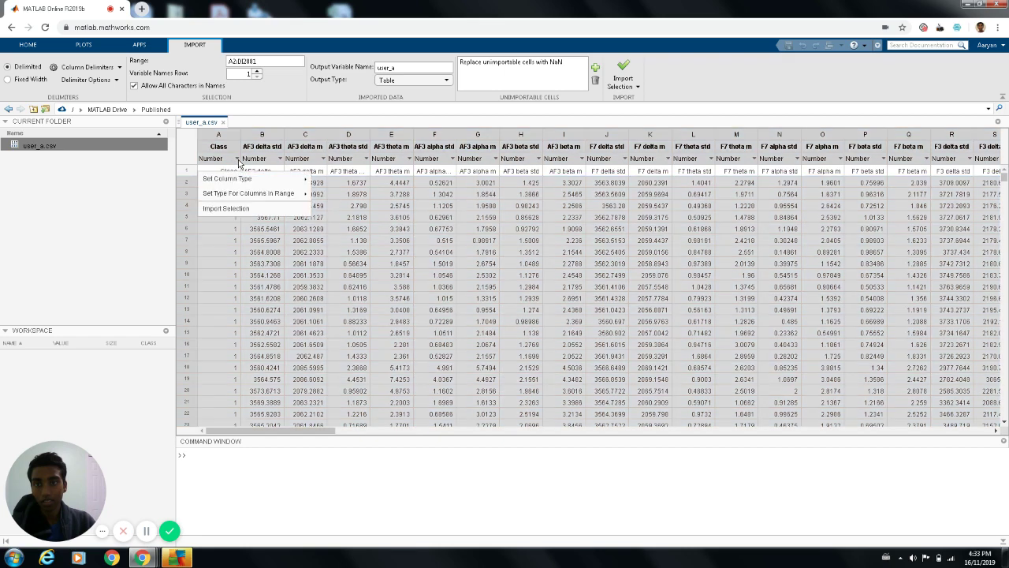
pyautogui.moveTo(272, 195)
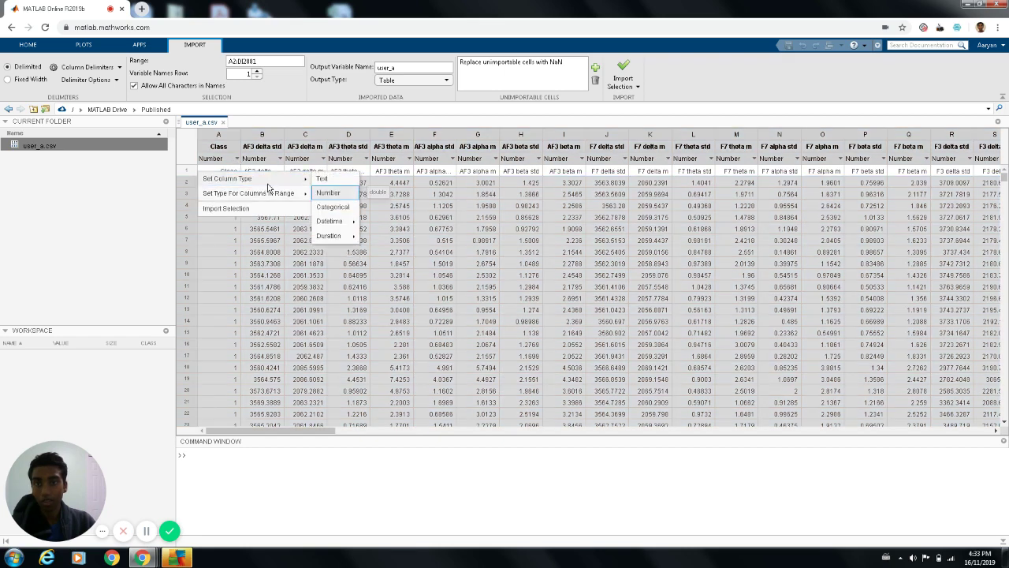
pyautogui.click(521, 221)
pyautogui.click(406, 324)
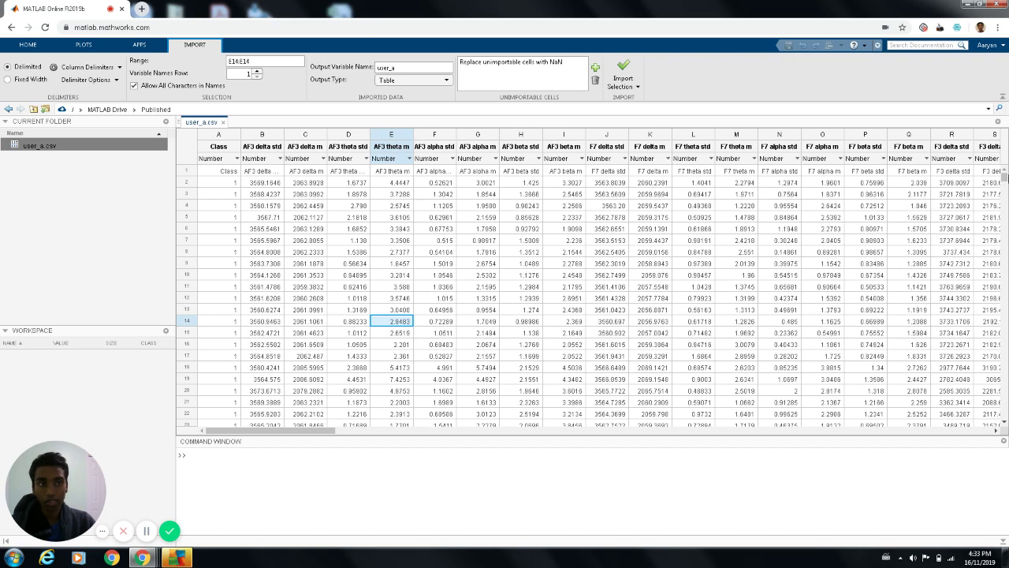
# Set the column type of the Class column to Categorical.
pyautogui.moveTo(1003, 180); pyautogui.dragTo(986, 242)
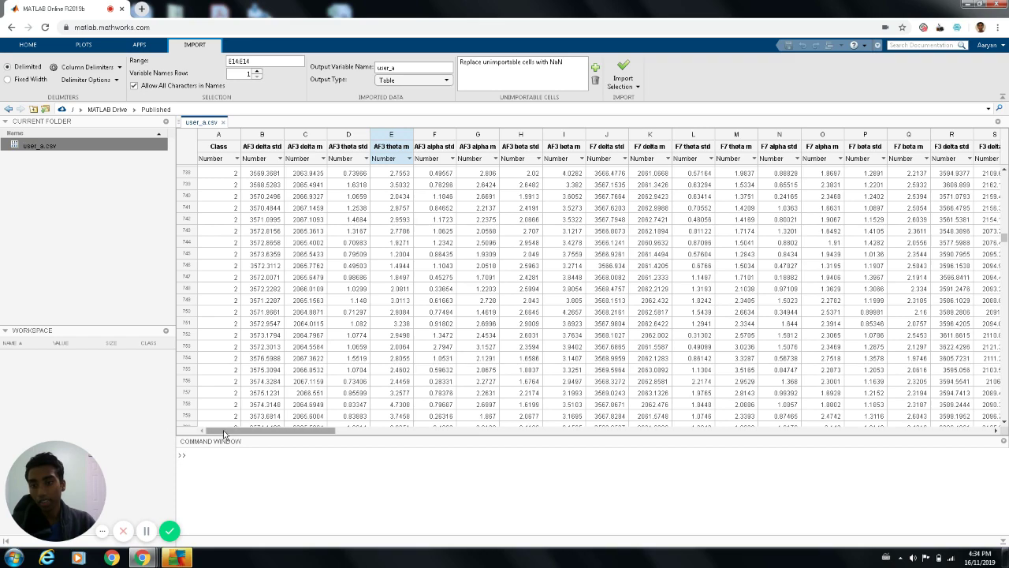
pyautogui.moveTo(227, 432)
pyautogui.mouseDown()
pyautogui.moveTo(310, 429)
pyautogui.moveTo(219, 430)
pyautogui.mouseUp()
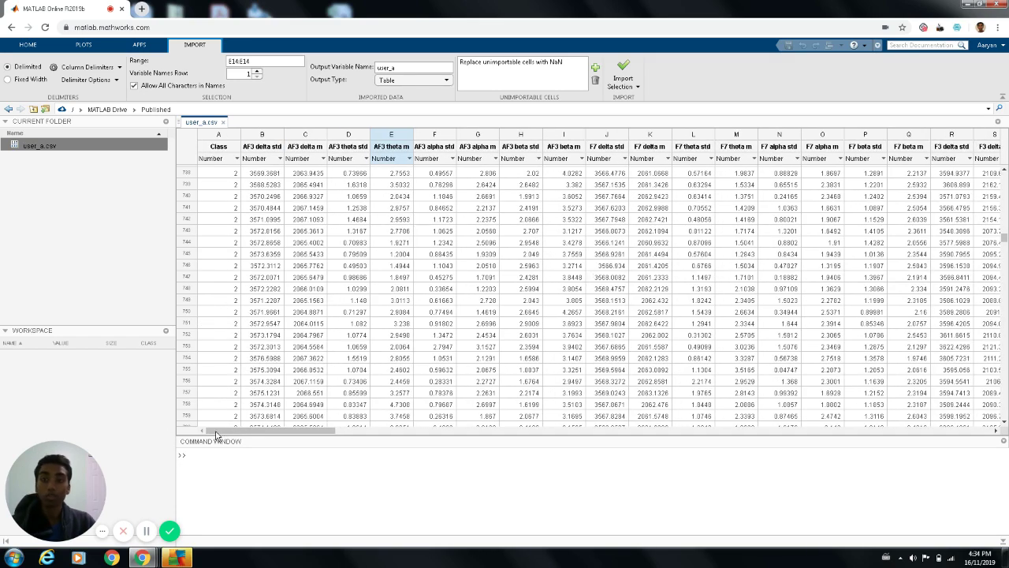
pyautogui.click(237, 160)
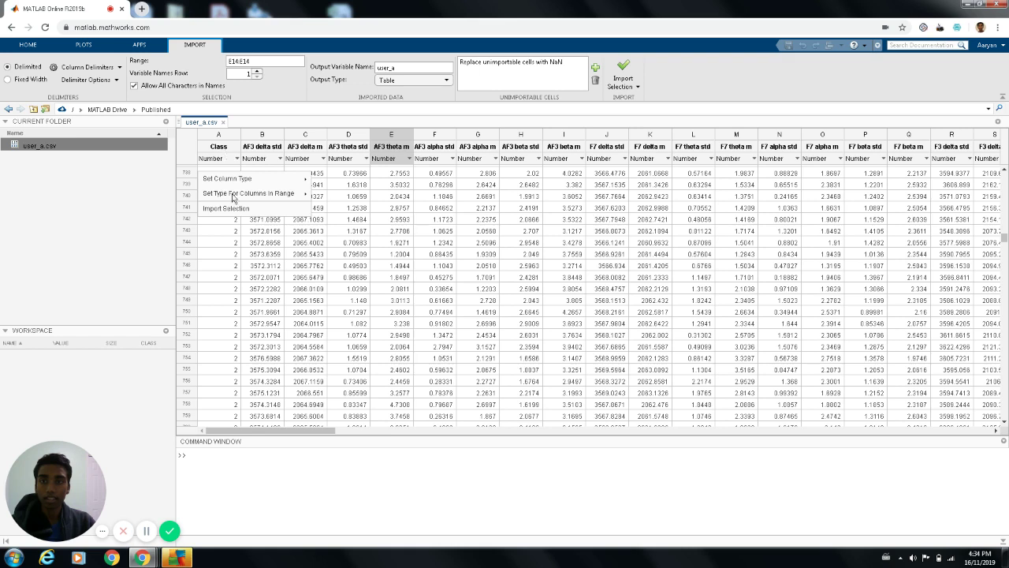
pyautogui.moveTo(241, 183)
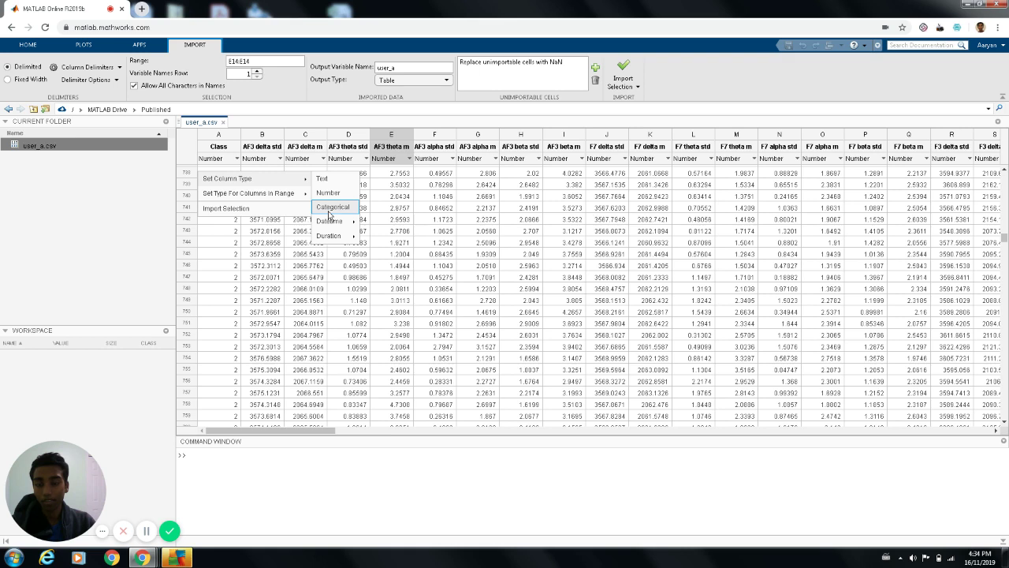
pyautogui.moveTo(334, 223)
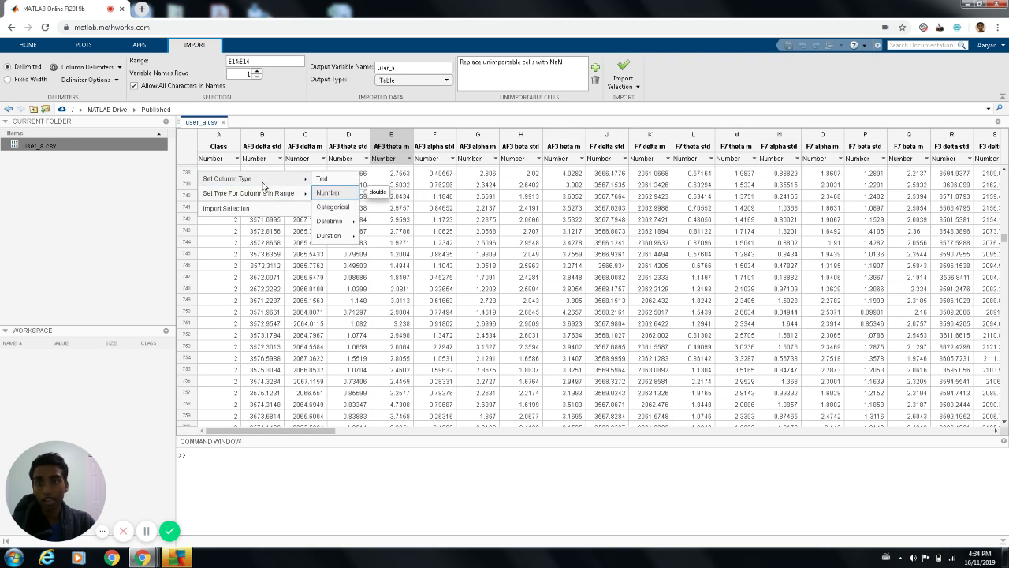
pyautogui.click(333, 209)
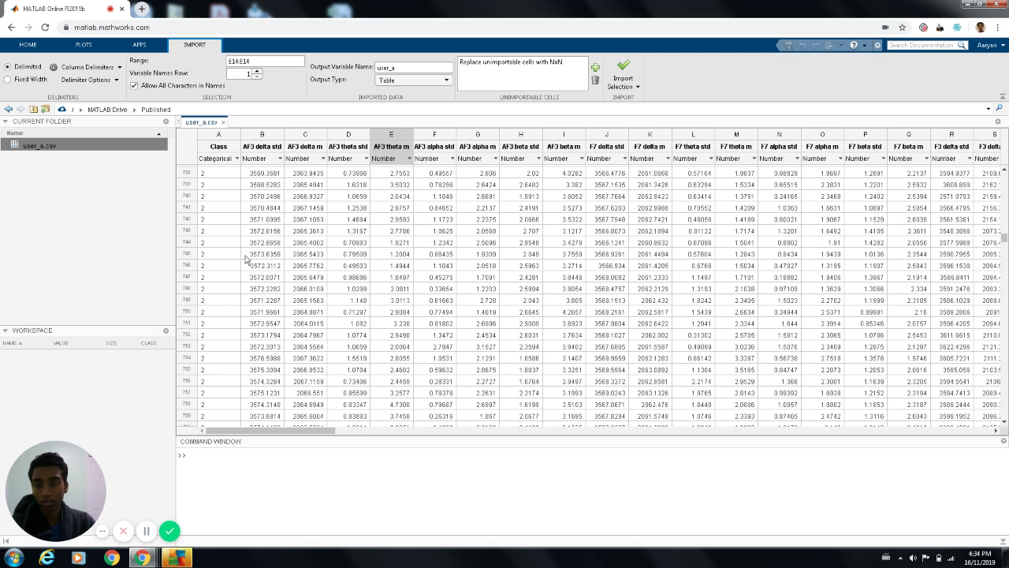
# Set the import range to A2:DI2881 and import the selection into the workspace as the table user_a.
pyautogui.click(227, 232)
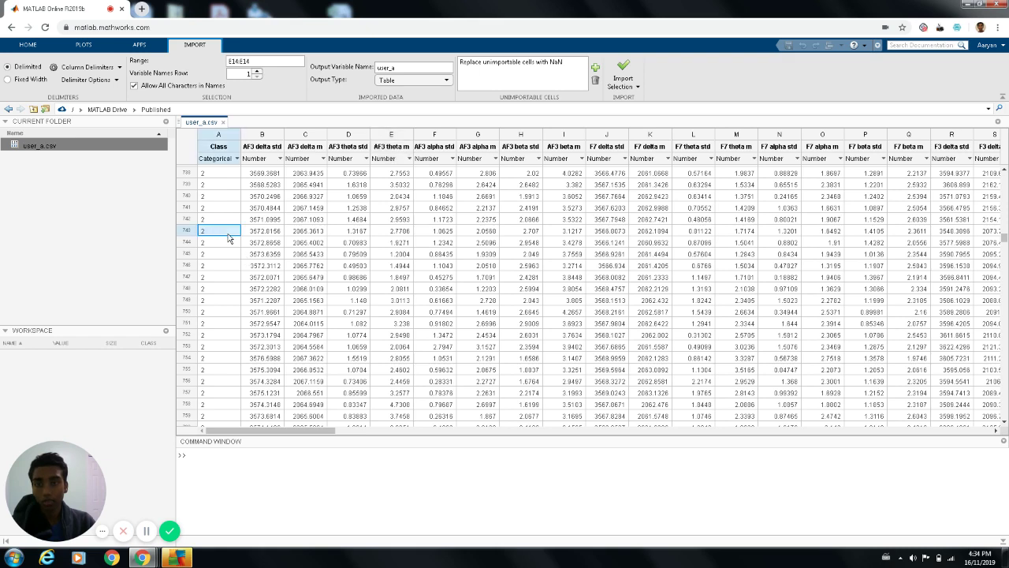
pyautogui.click(398, 230)
pyautogui.click(263, 60)
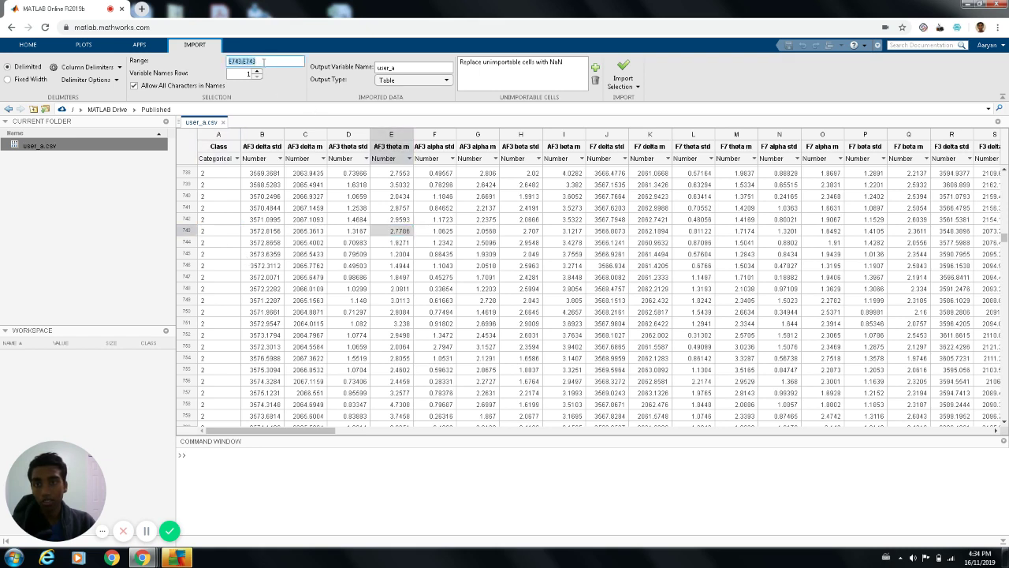
pyautogui.press('BackSpace')
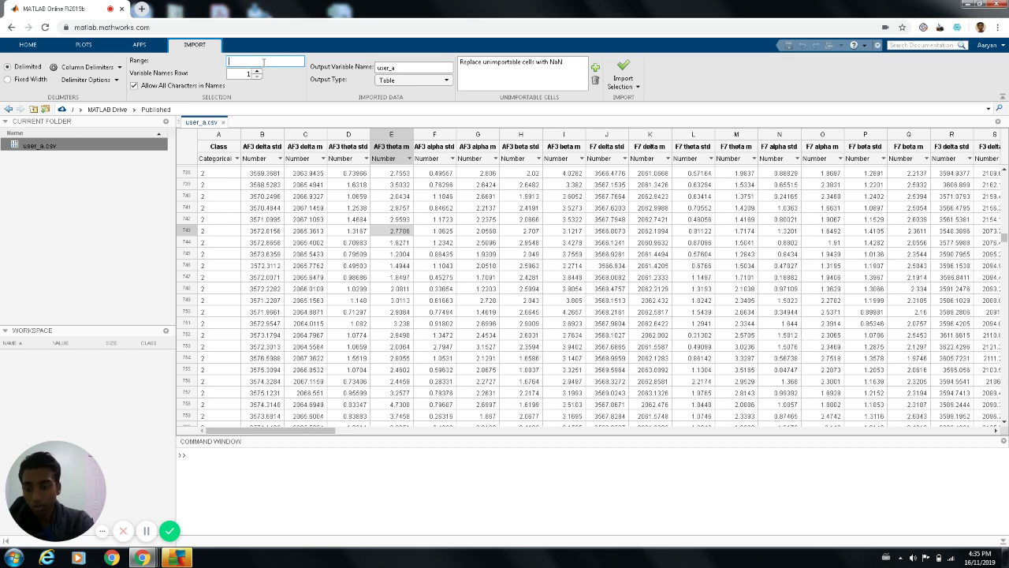
pyautogui.write('A2')
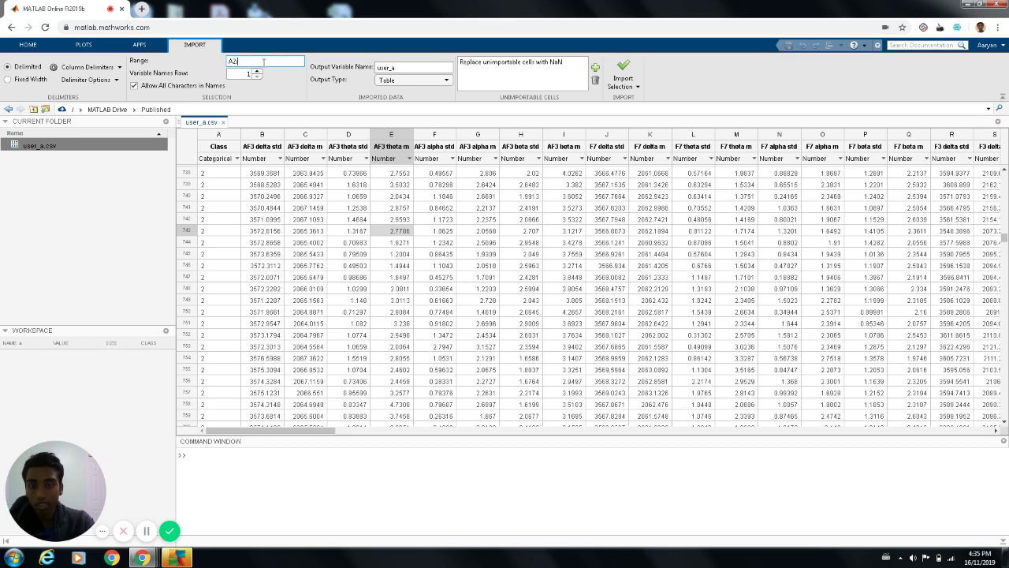
pyautogui.write(':')
pyautogui.press('BackSpace')
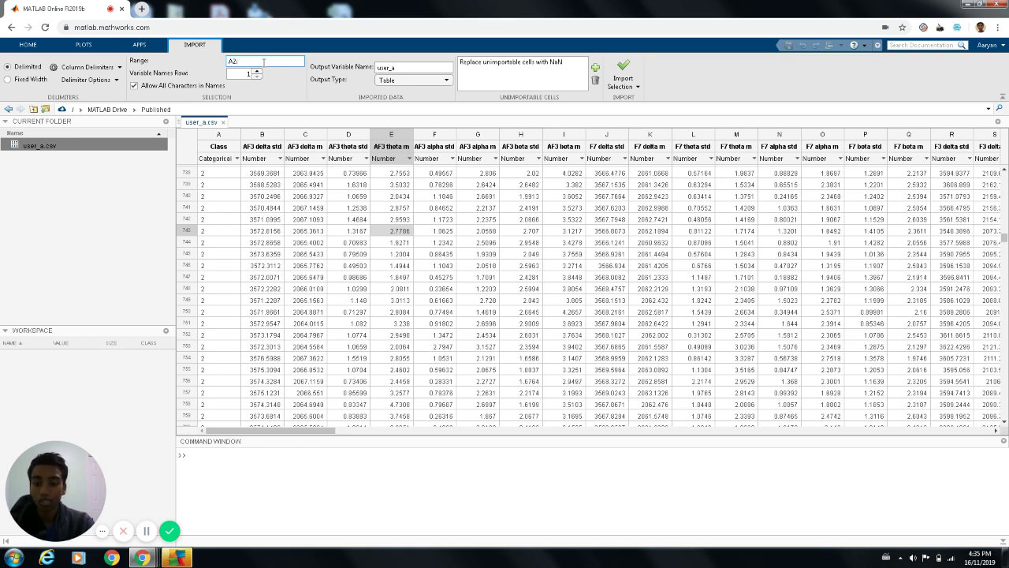
pyautogui.write('DI')
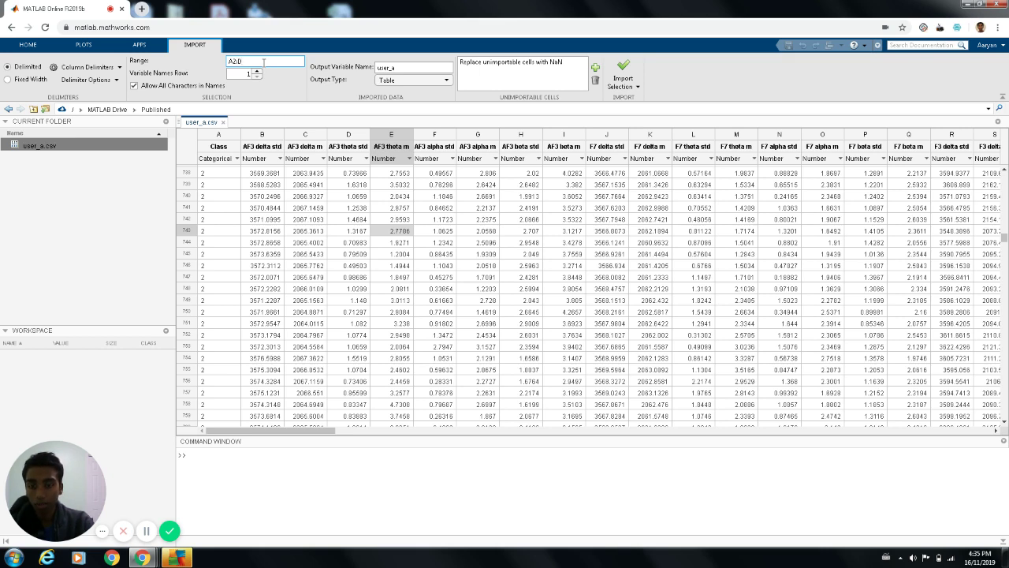
pyautogui.write('2881')
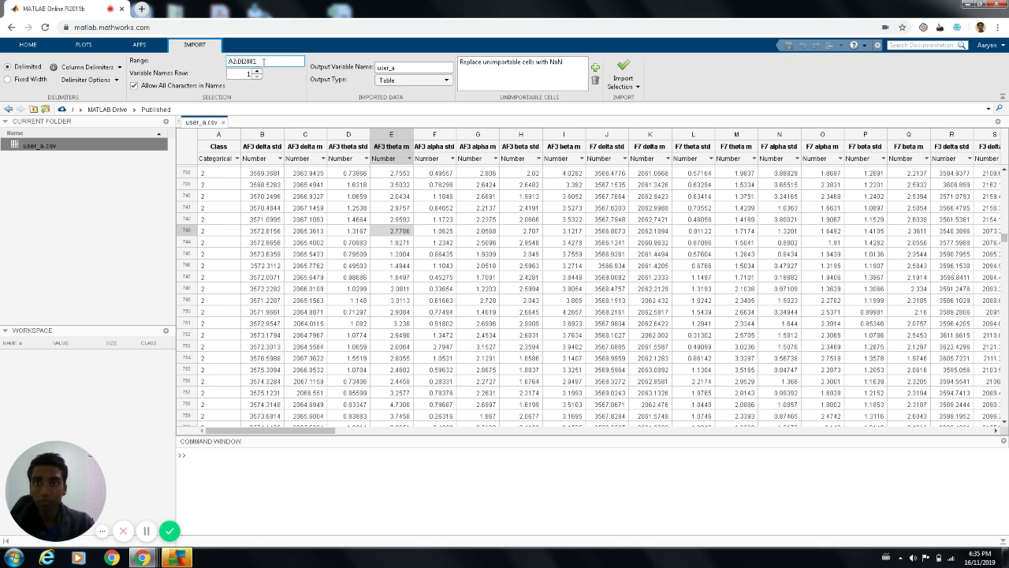
pyautogui.press('Return')
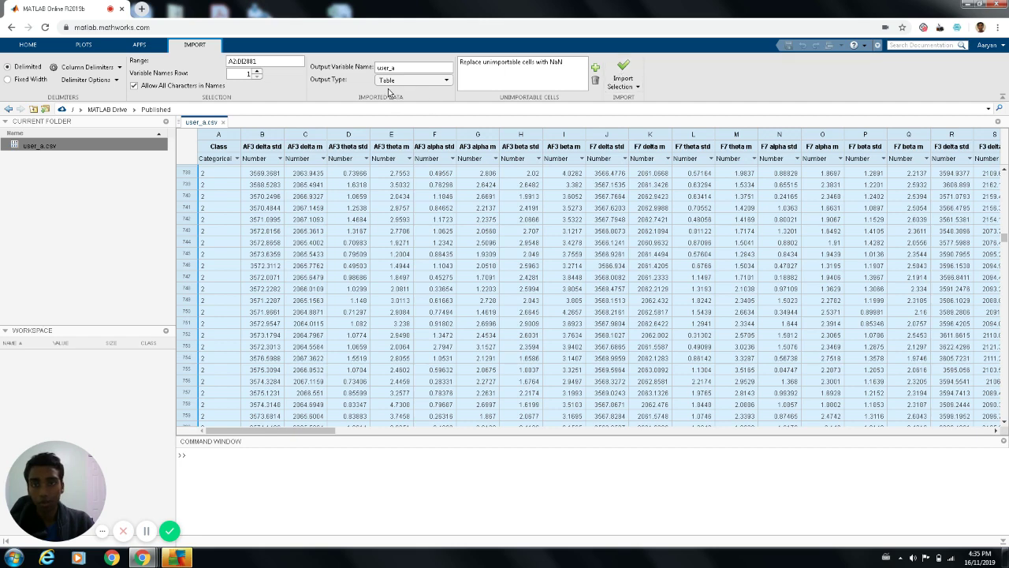
pyautogui.click(620, 76)
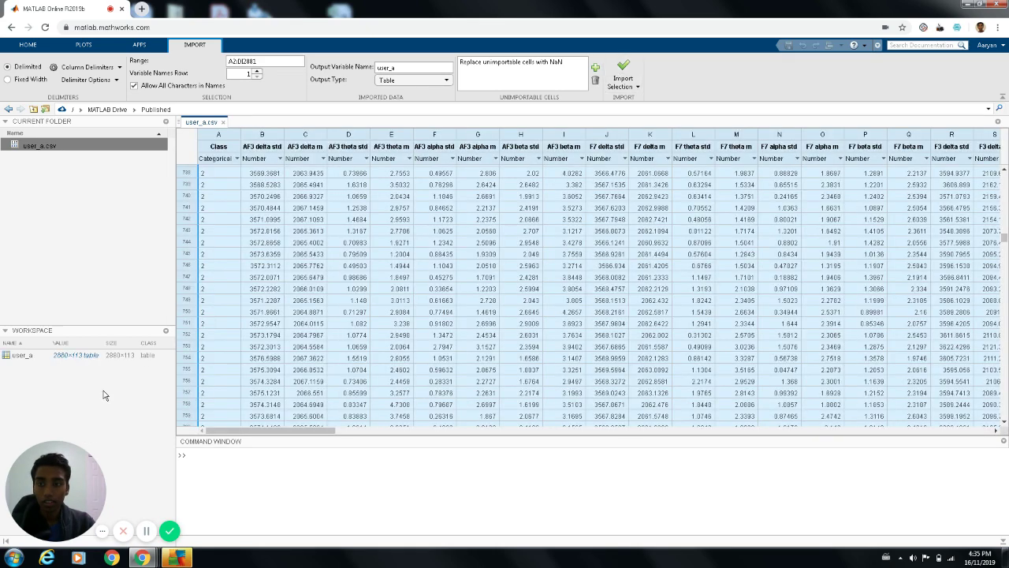
pyautogui.click(89, 359)
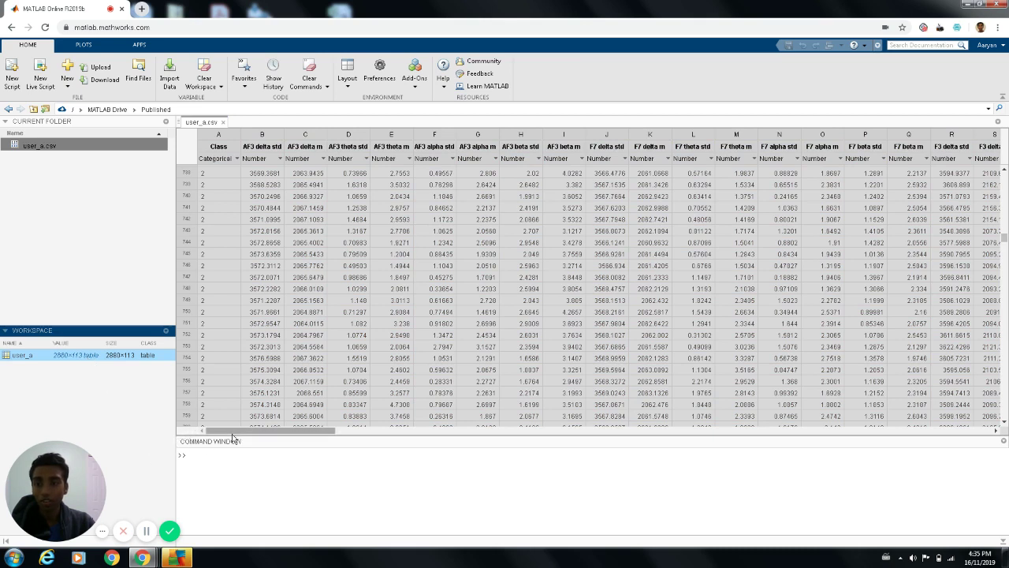
# Launch the Classification Learner app, move its window clear of the edge, and open the setup for a new session.
pyautogui.click(126, 48)
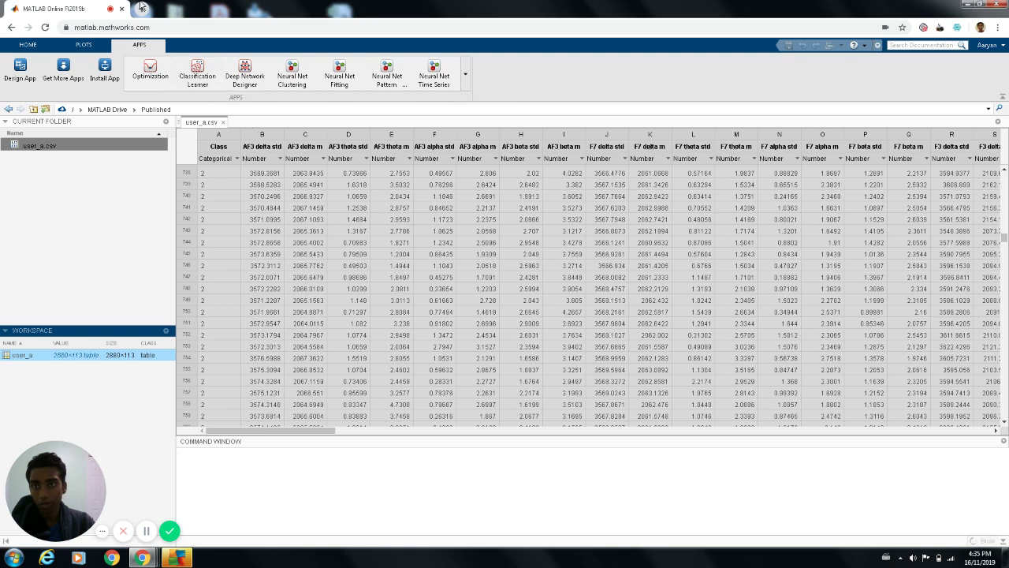
pyautogui.click(203, 79)
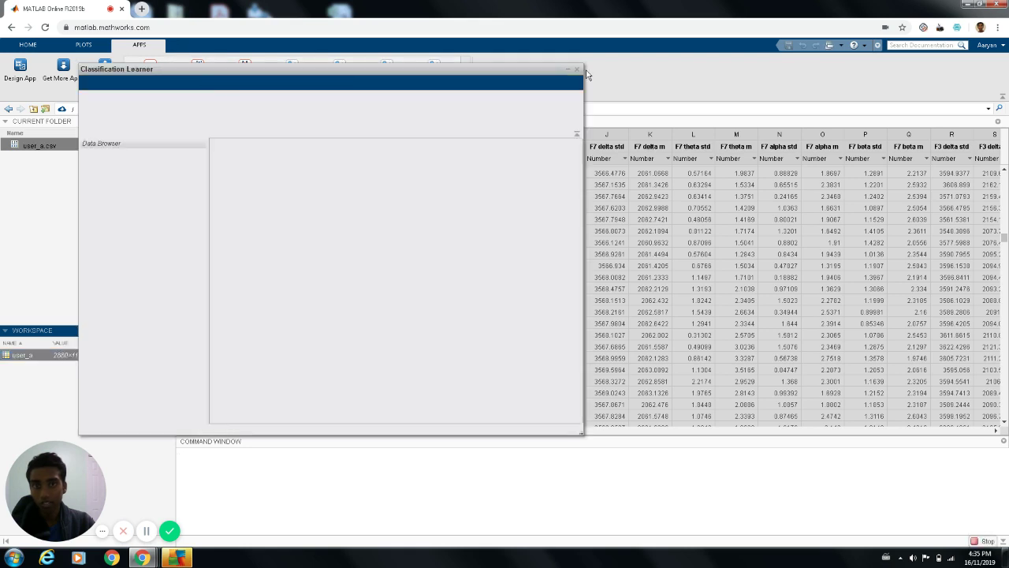
pyautogui.moveTo(507, 68); pyautogui.dragTo(634, 85)
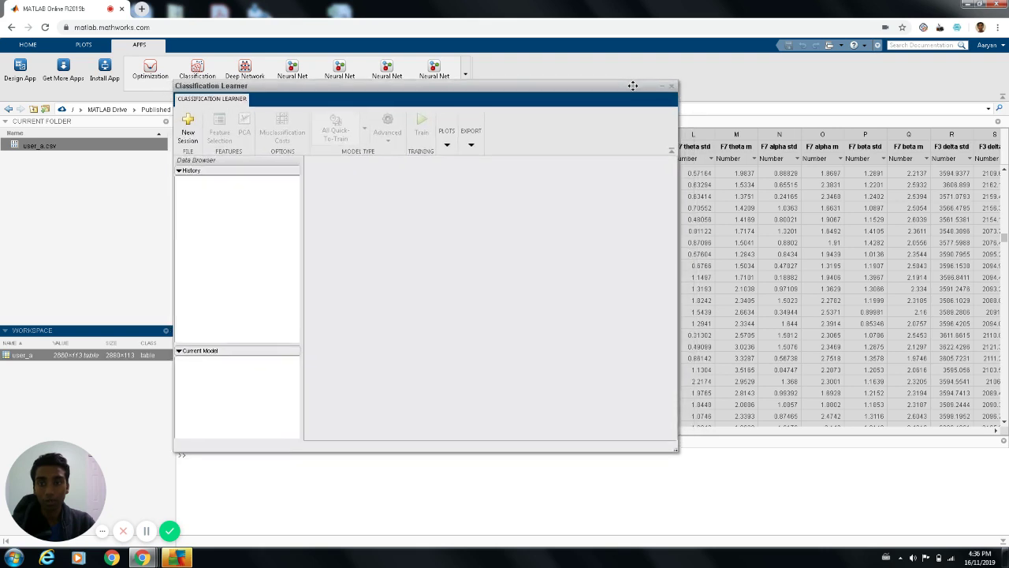
pyautogui.click(196, 134)
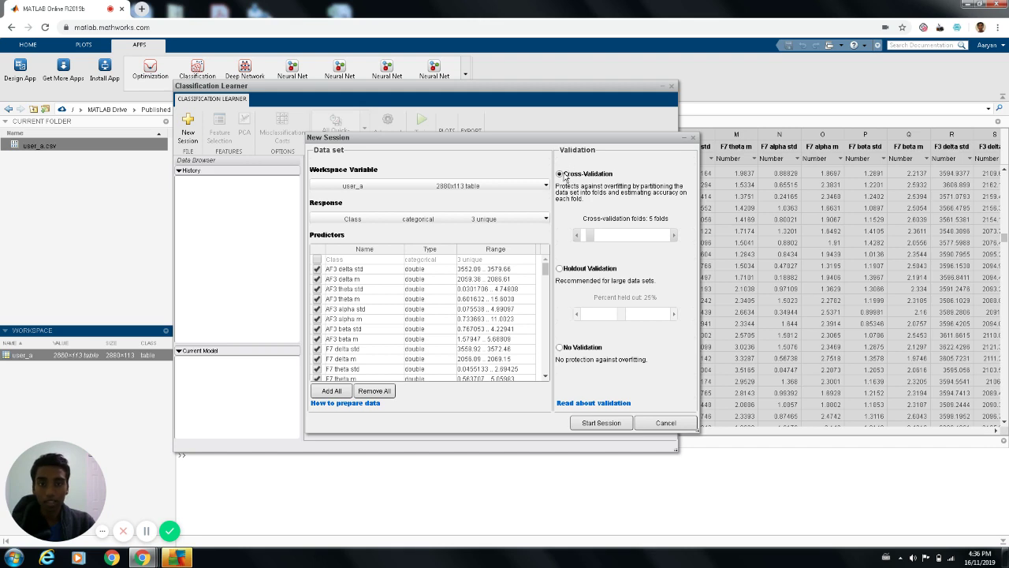
# Switch the session's validation to Holdout Validation with 20% held out, review the predictors, and start the session.
pyautogui.click(559, 269)
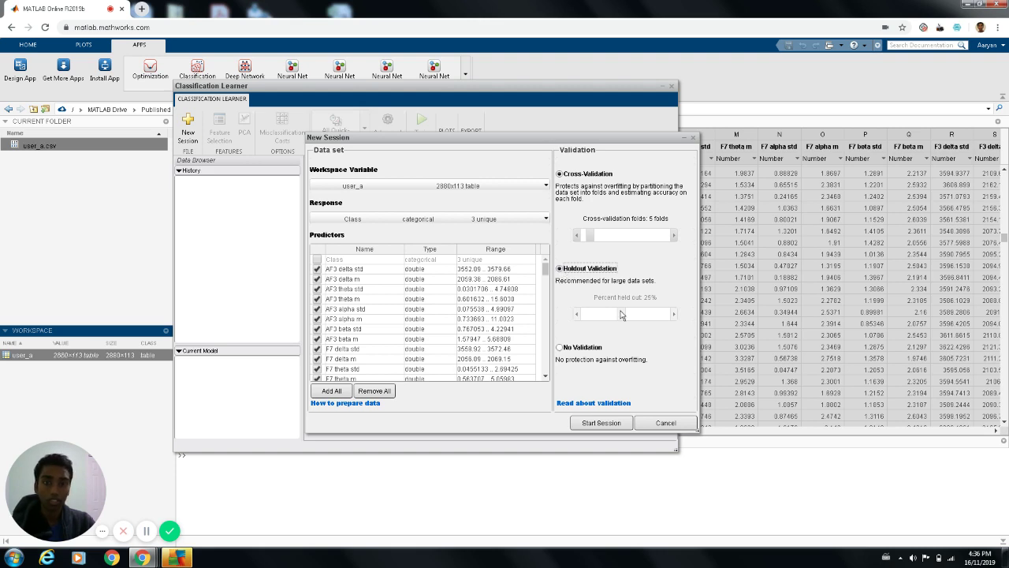
pyautogui.click(577, 315)
pyautogui.click(577, 314)
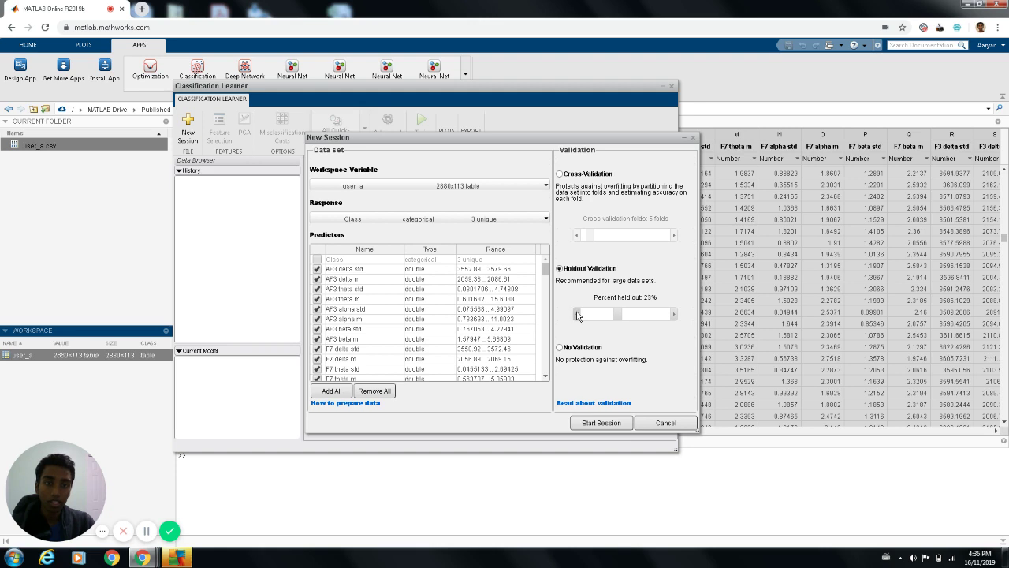
pyautogui.click(577, 315)
pyautogui.click(577, 315)
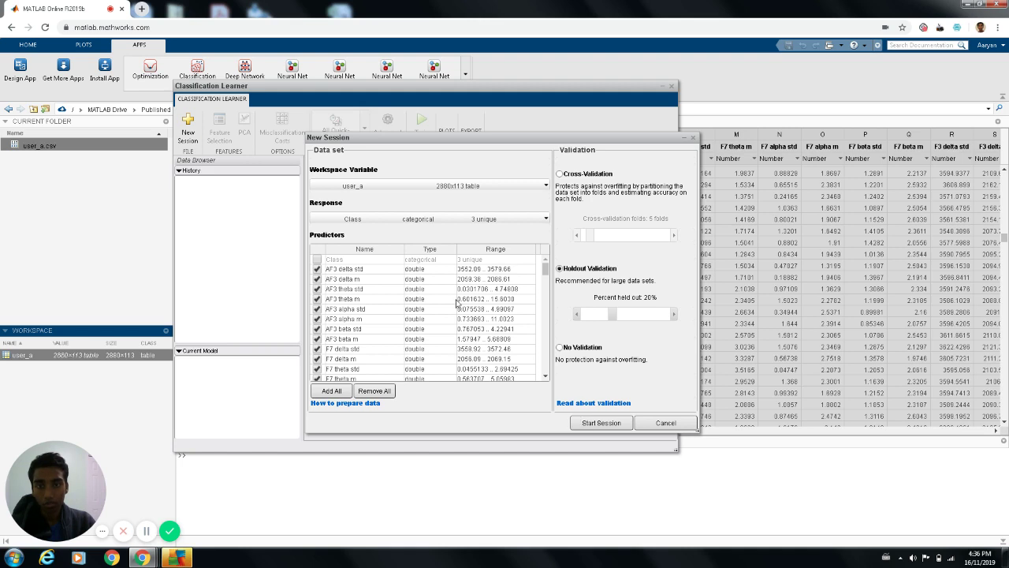
pyautogui.scroll(-8, 460, 308)
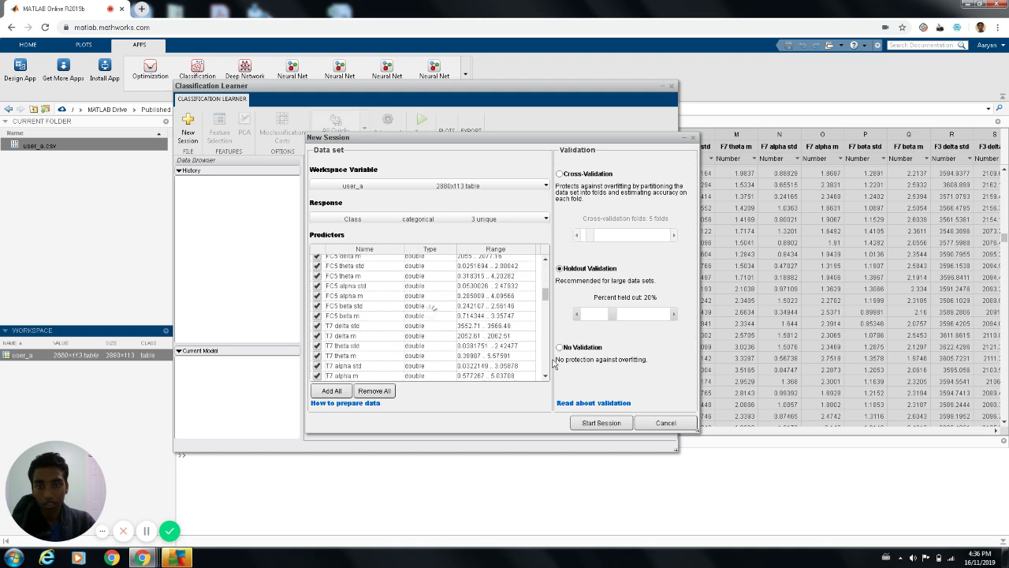
pyautogui.click(611, 426)
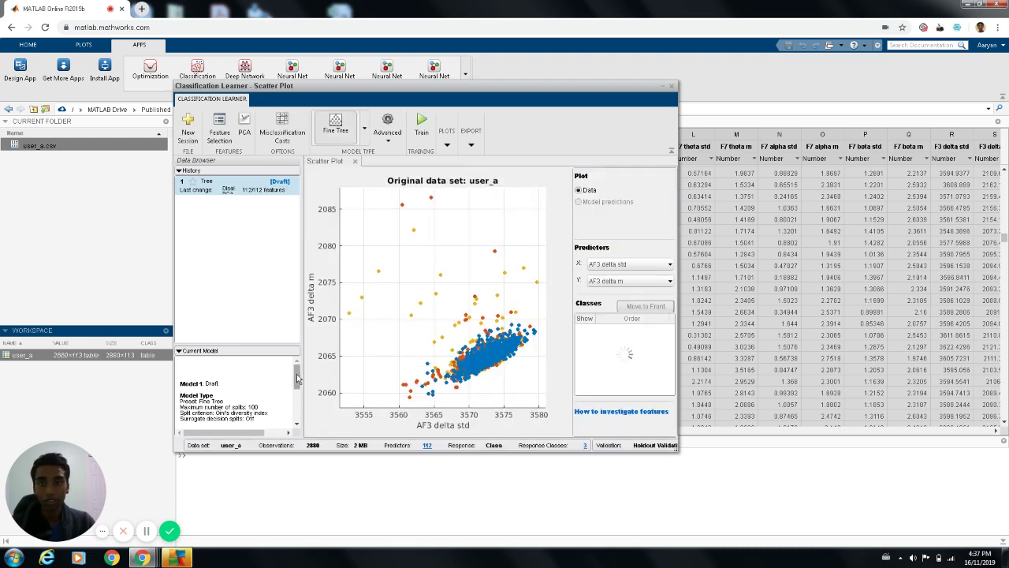
# Choose Optimizable KNN from the nearest neighbor classifiers as the model type for the draft model.
pyautogui.click(366, 131)
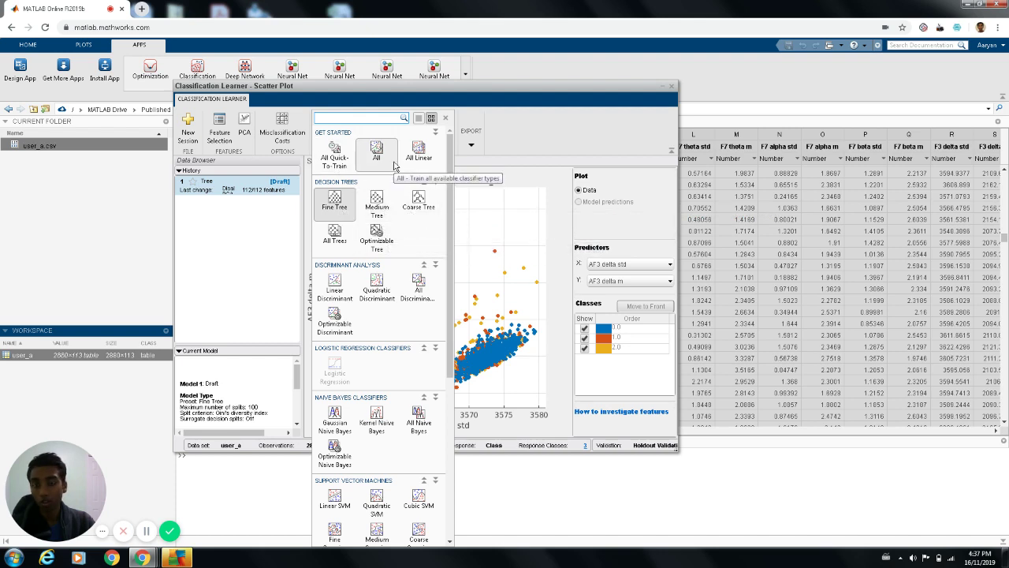
pyautogui.scroll(-6, 398, 242)
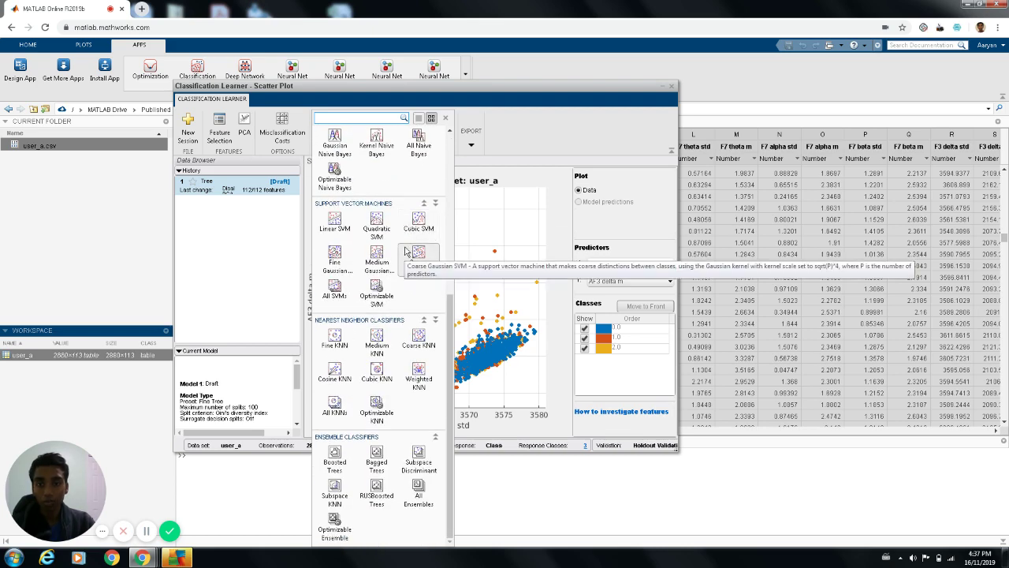
pyautogui.click(377, 408)
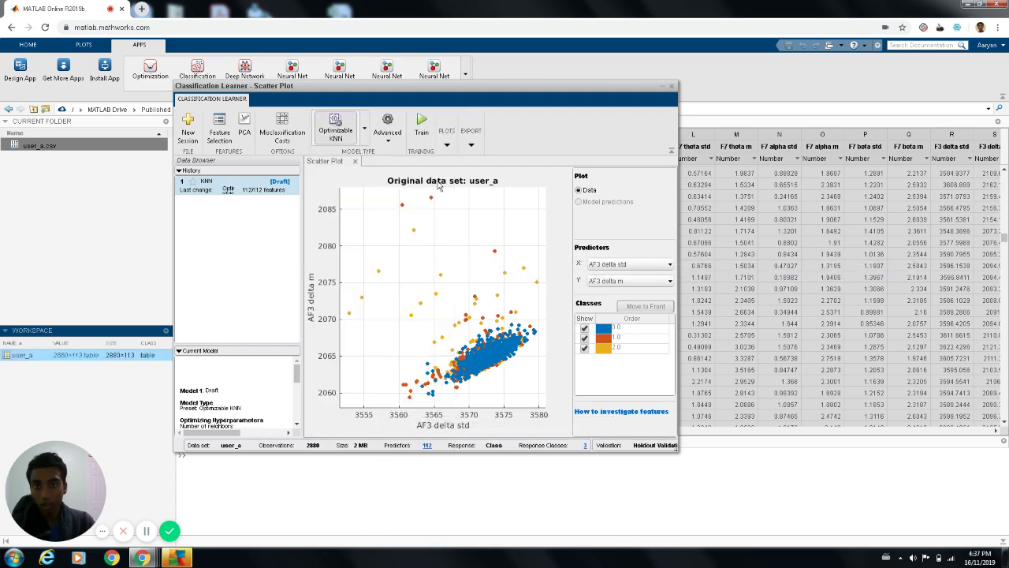
# Set the optimizer's iterations to 50 and train the Optimizable KNN model.
pyautogui.click(386, 139)
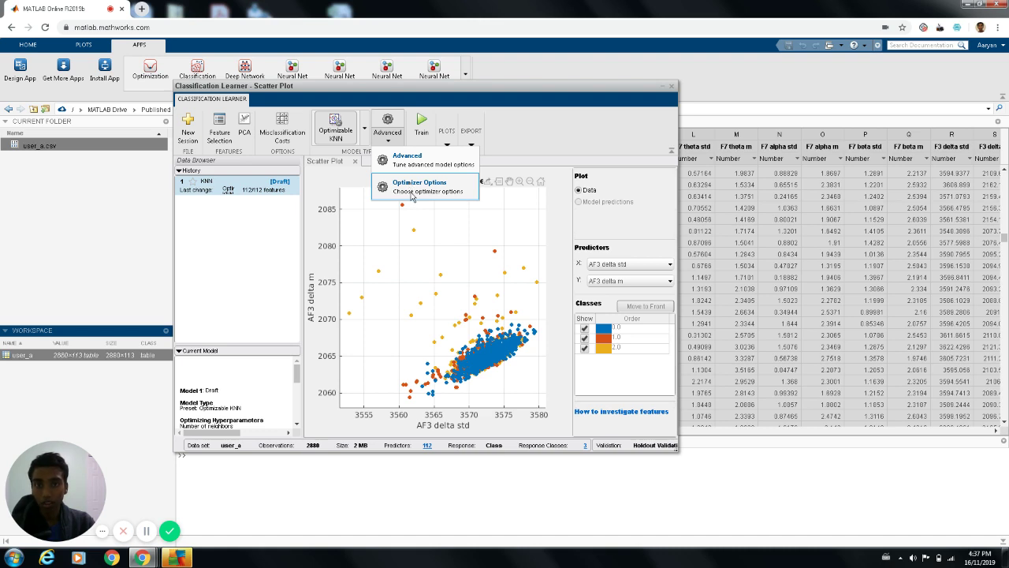
pyautogui.click(411, 197)
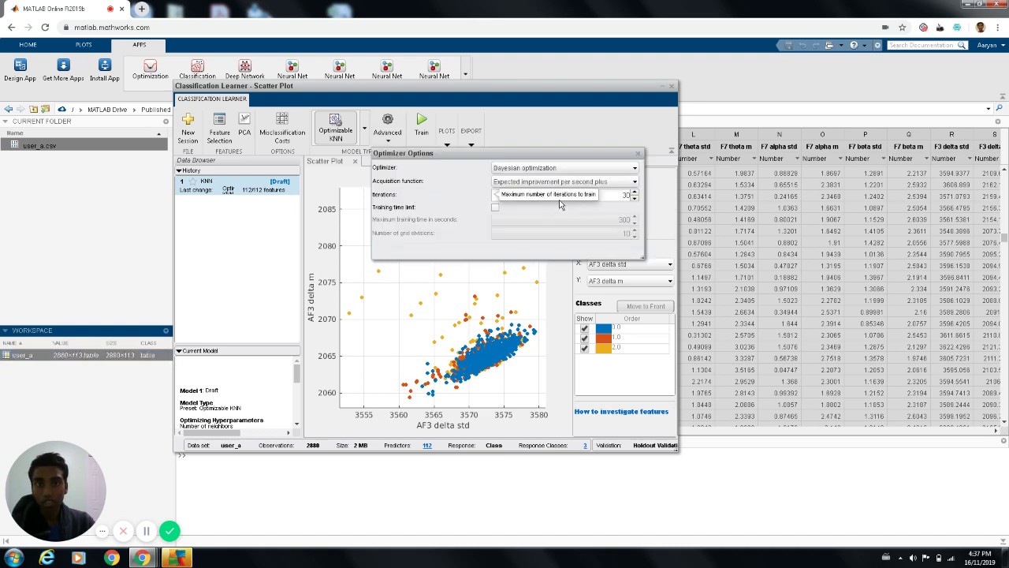
pyautogui.click(634, 193)
pyautogui.click(635, 192)
pyautogui.click(635, 193)
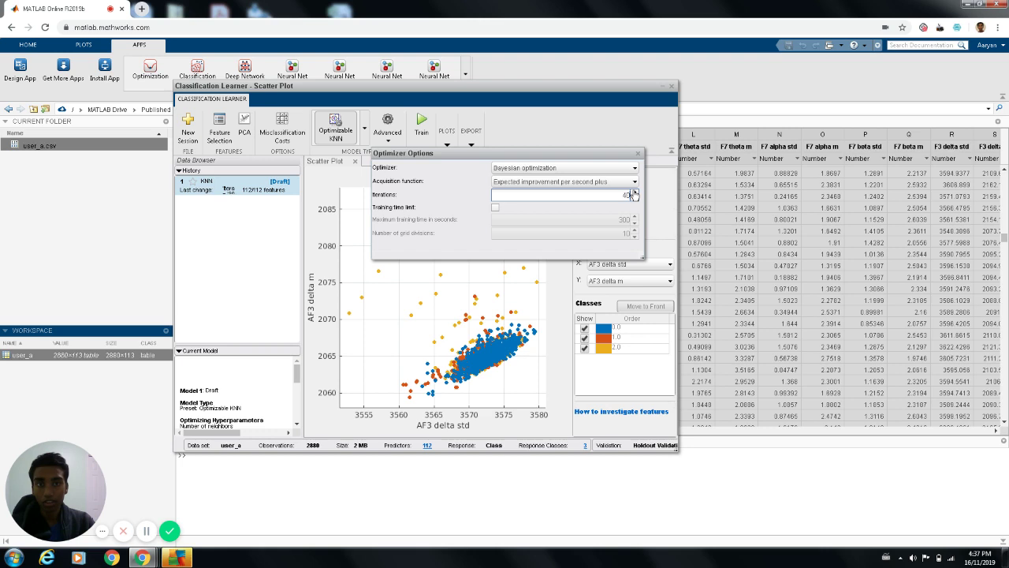
pyautogui.click(634, 192)
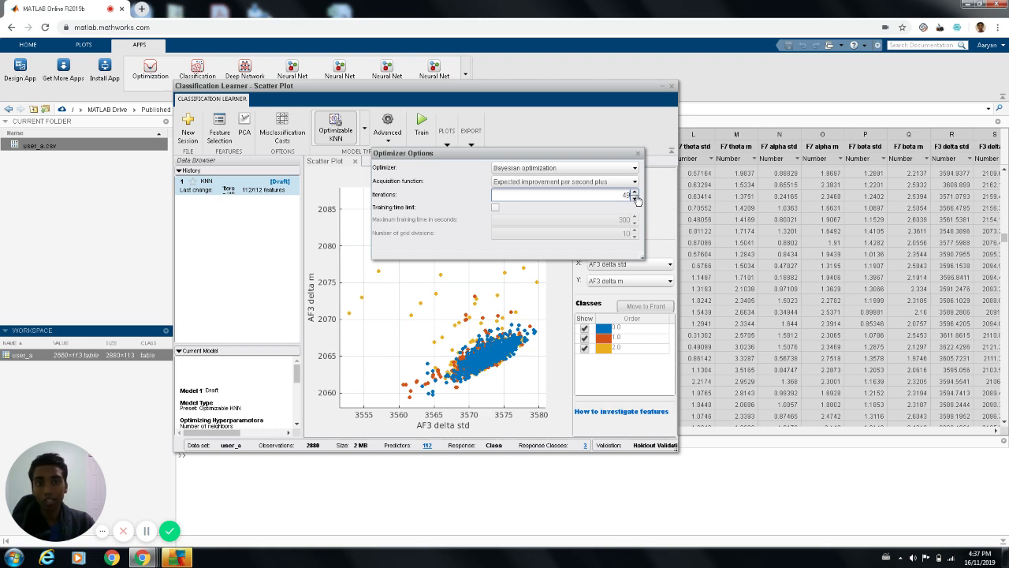
pyautogui.click(634, 193)
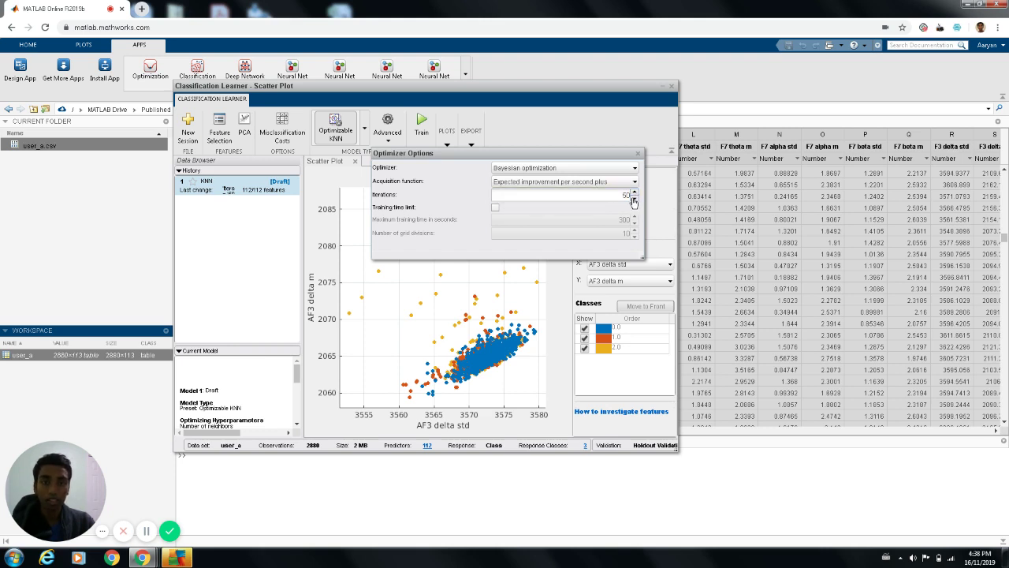
pyautogui.click(636, 156)
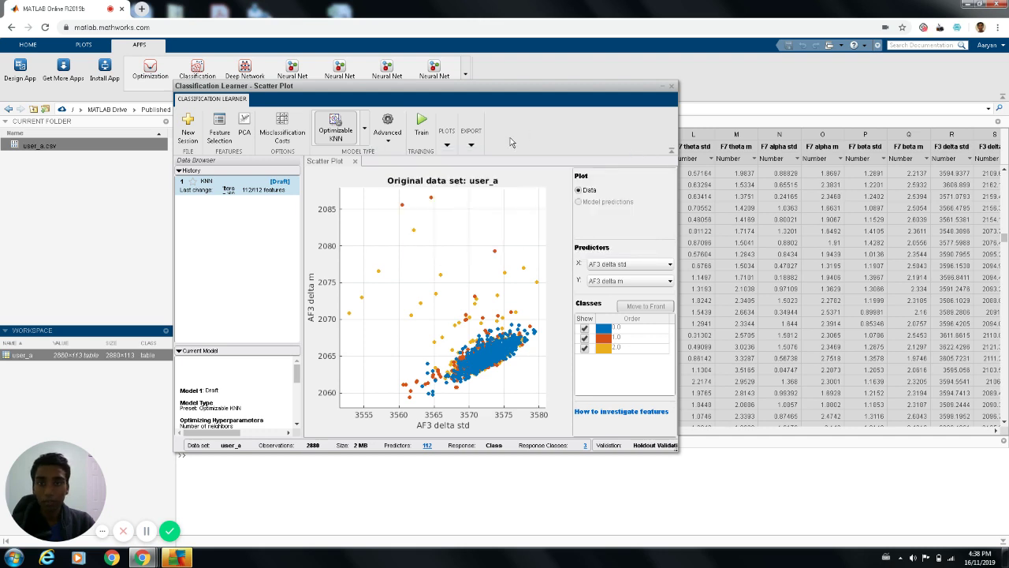
pyautogui.click(421, 129)
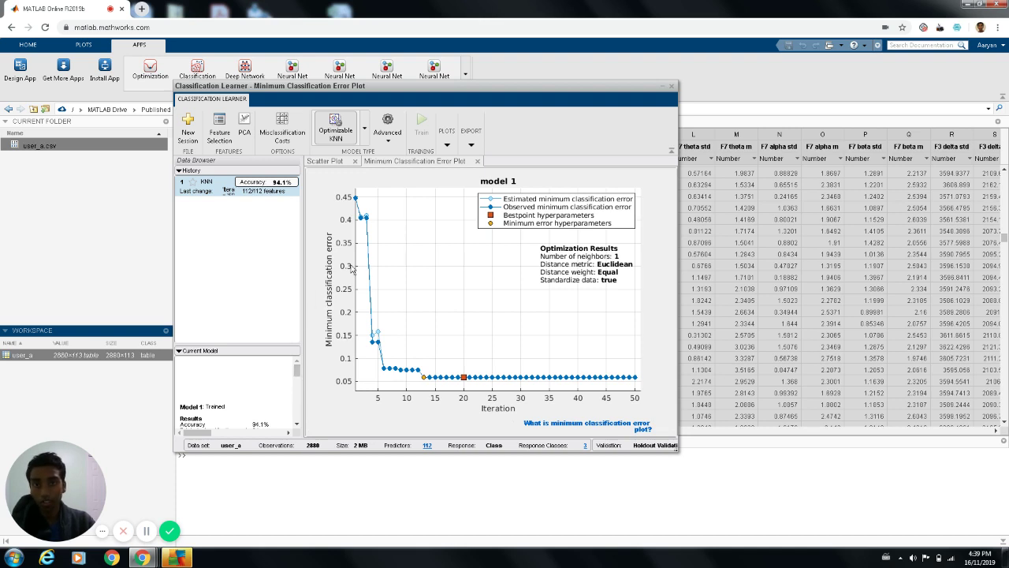
# Look over the available plot types and export options, and inspect the bestpoint hyperparameters on the minimum classification error plot.
pyautogui.click(448, 138)
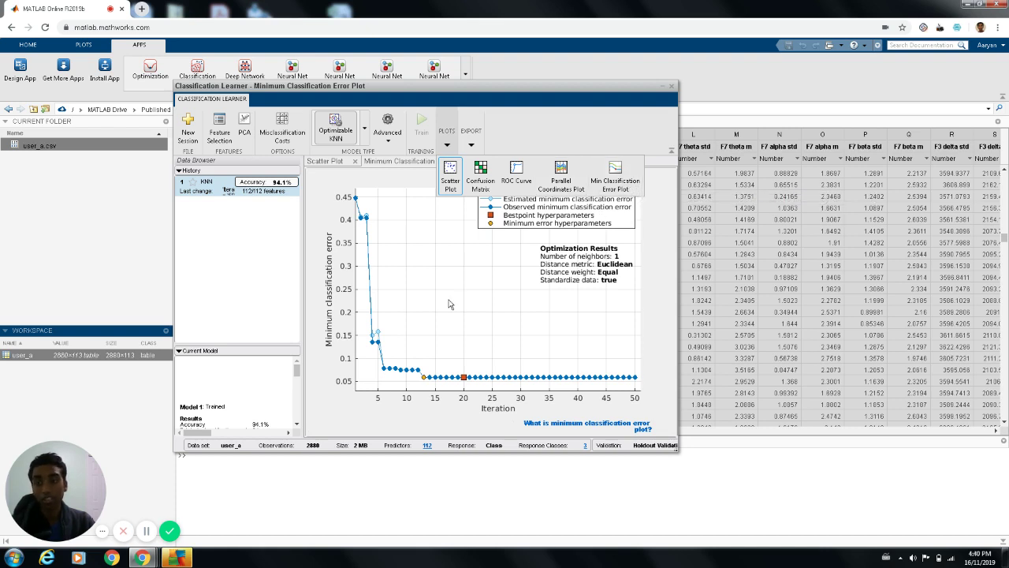
pyautogui.click(476, 145)
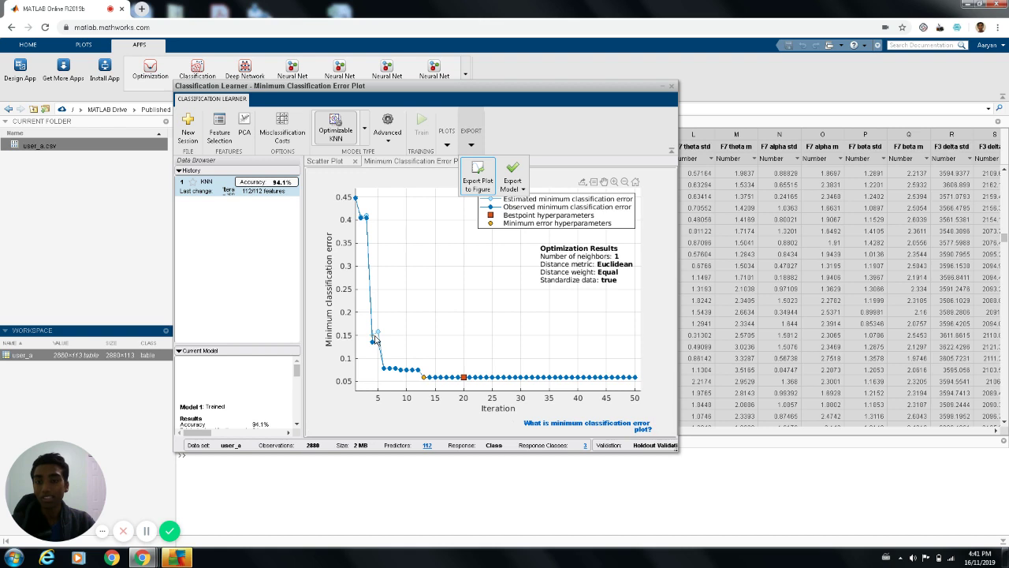
pyautogui.moveTo(375, 340)
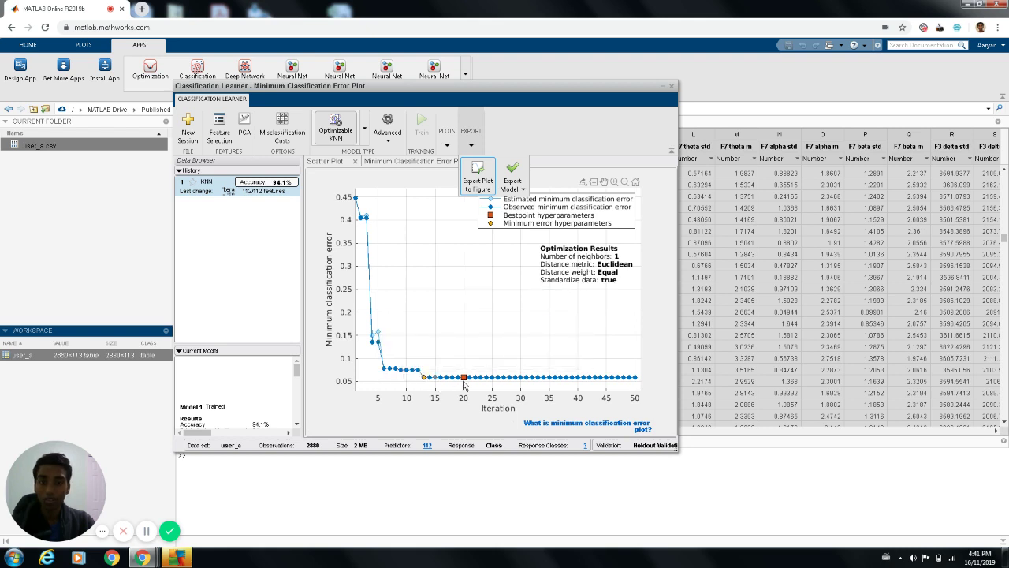
pyautogui.moveTo(464, 383)
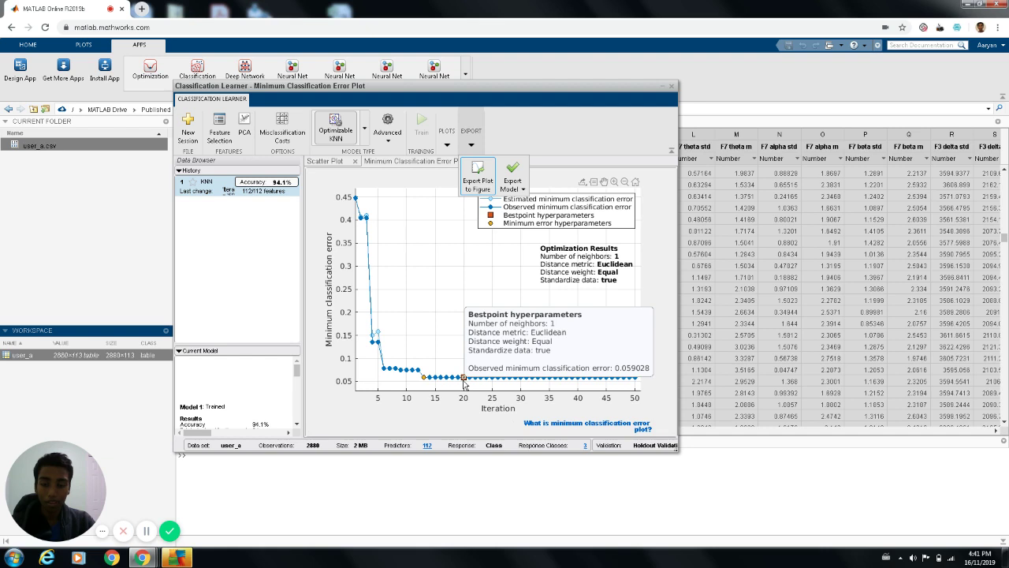